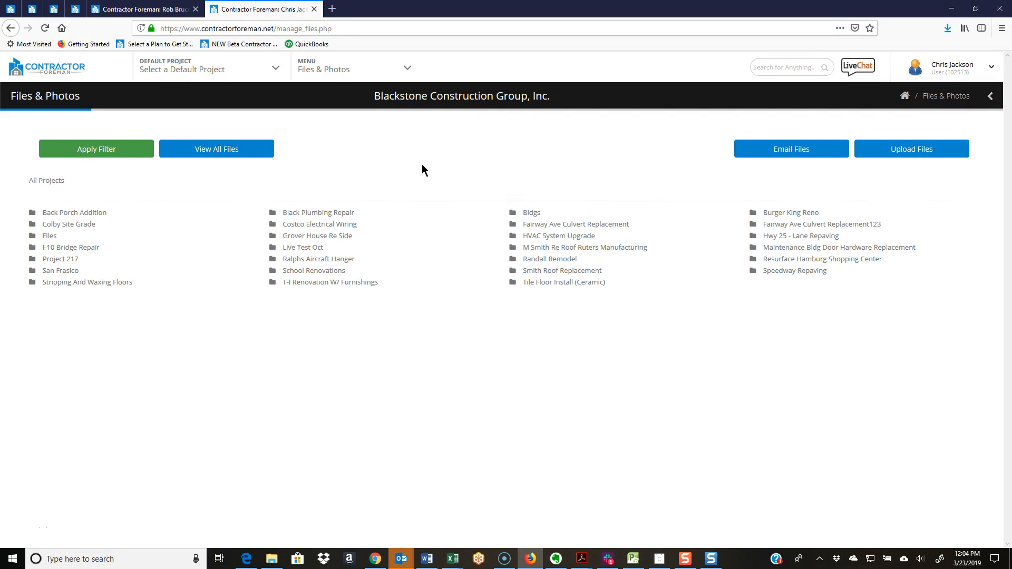
Browse the main navigation menu, then review the file filter's tags and modules list
left_click(407, 69)
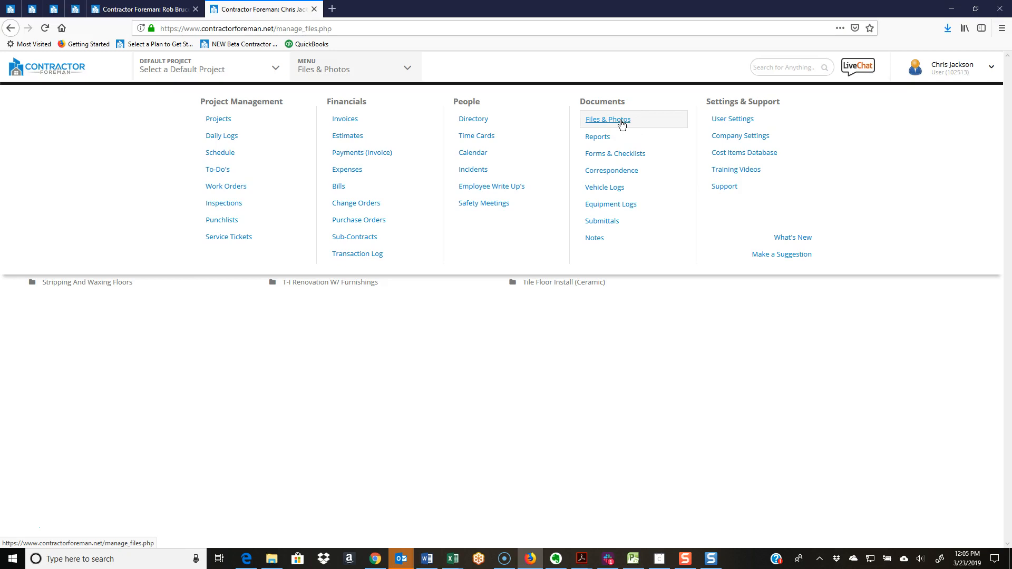
left_click(552, 318)
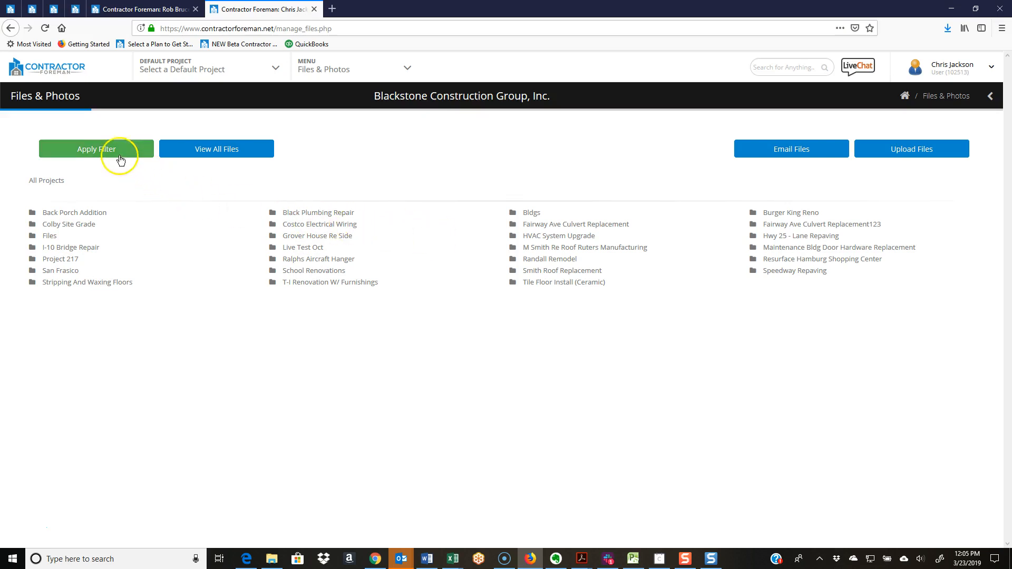
left_click(106, 150)
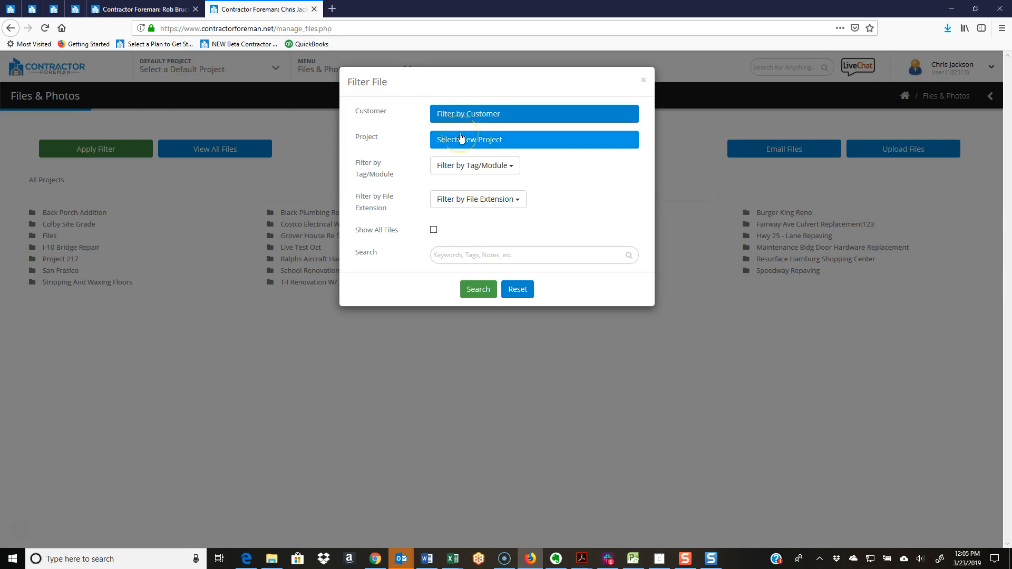
left_click(457, 173)
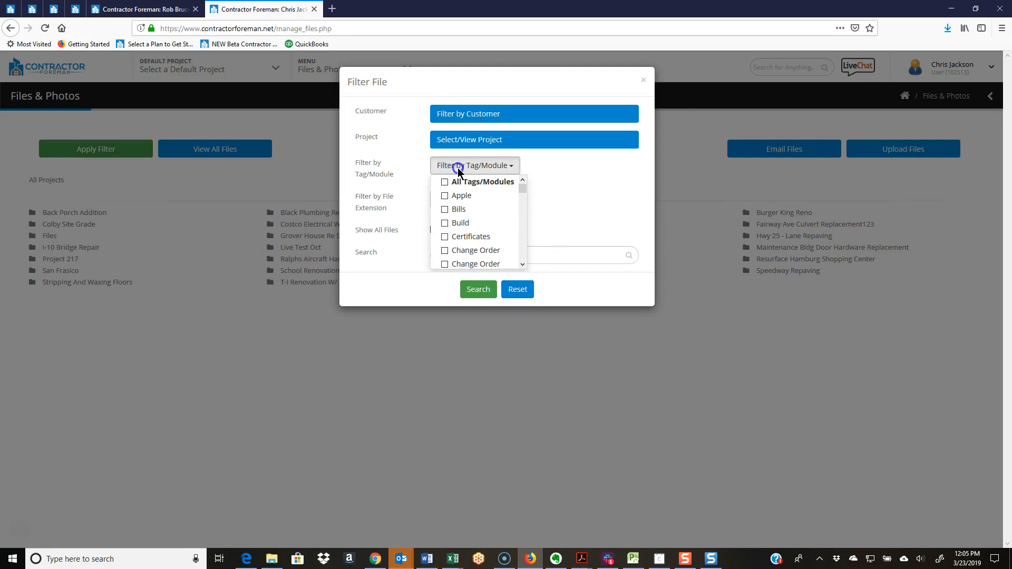
left_click(459, 168)
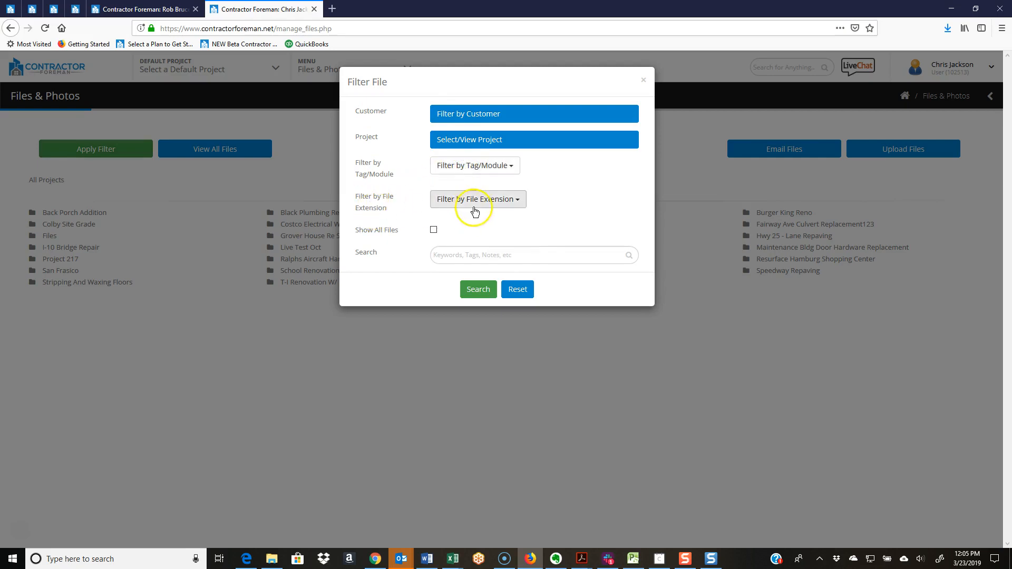
Review the file-extension filters, clear all filter settings and close the filter without searching
left_click(516, 200)
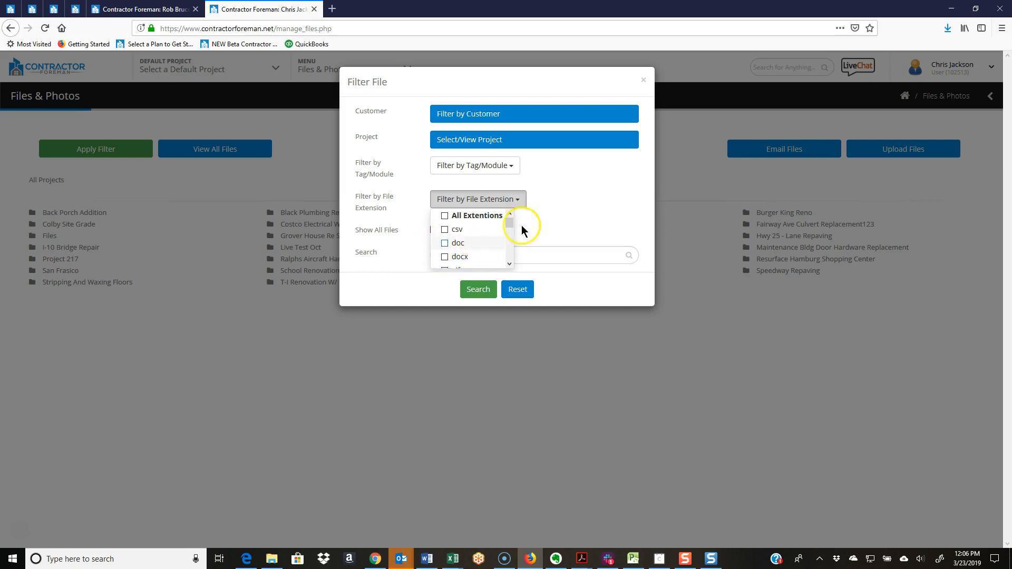
left_click(567, 213)
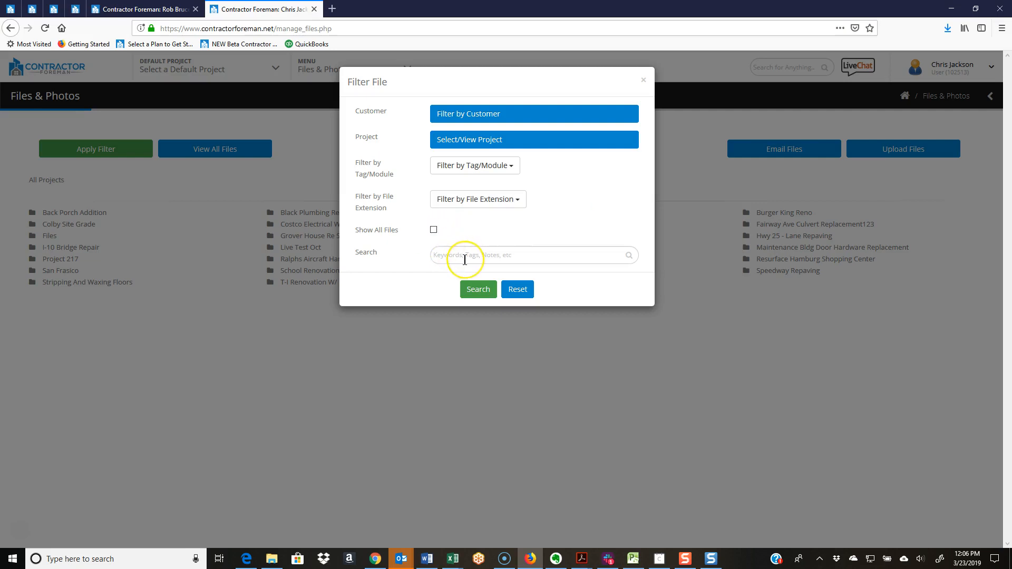
left_click(469, 141)
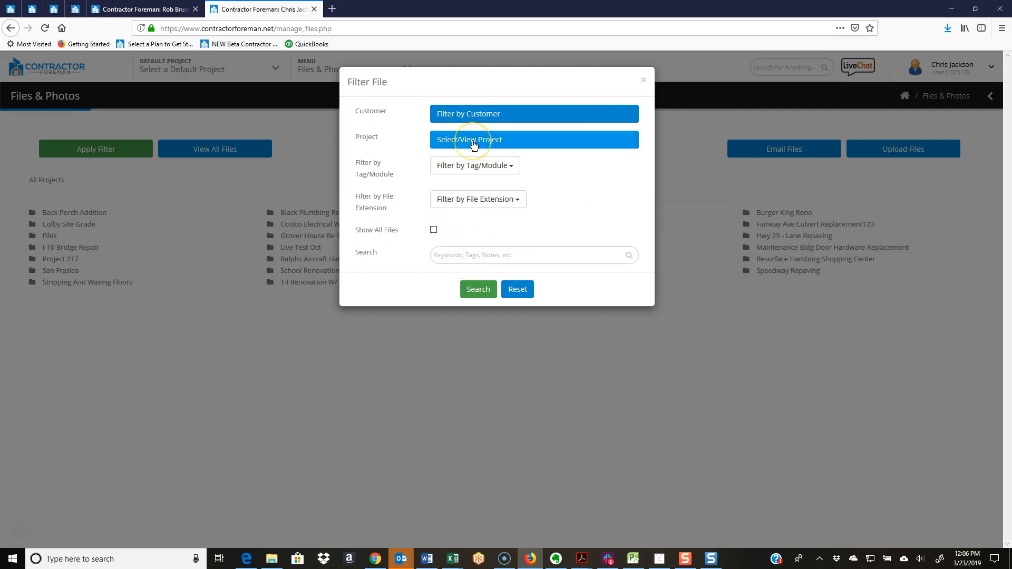
left_click(519, 290)
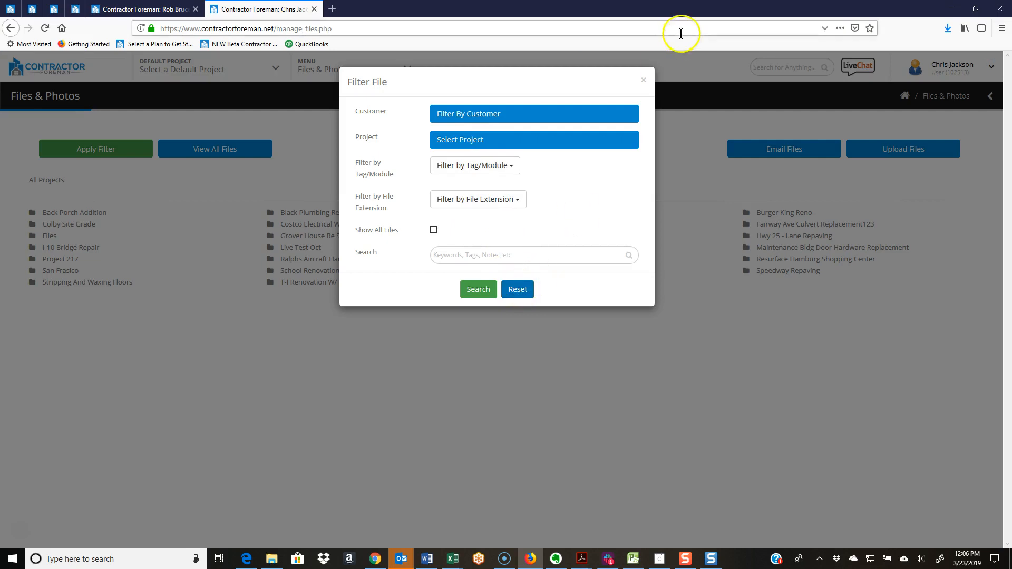
left_click(644, 80)
left_click(91, 182)
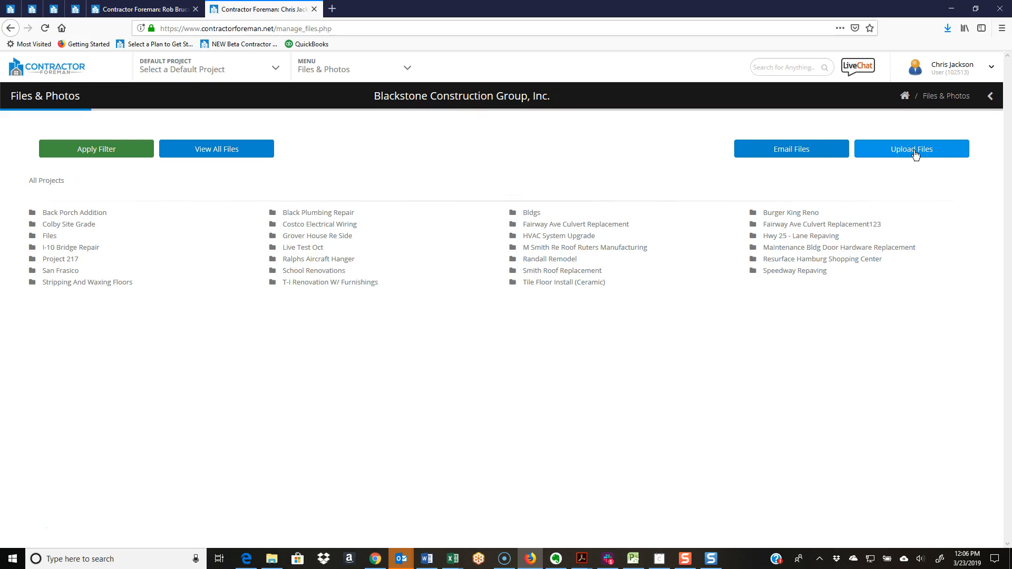
Open the HVAC System Upgrade project folder, start a new subfolder and cancel it
left_click(558, 238)
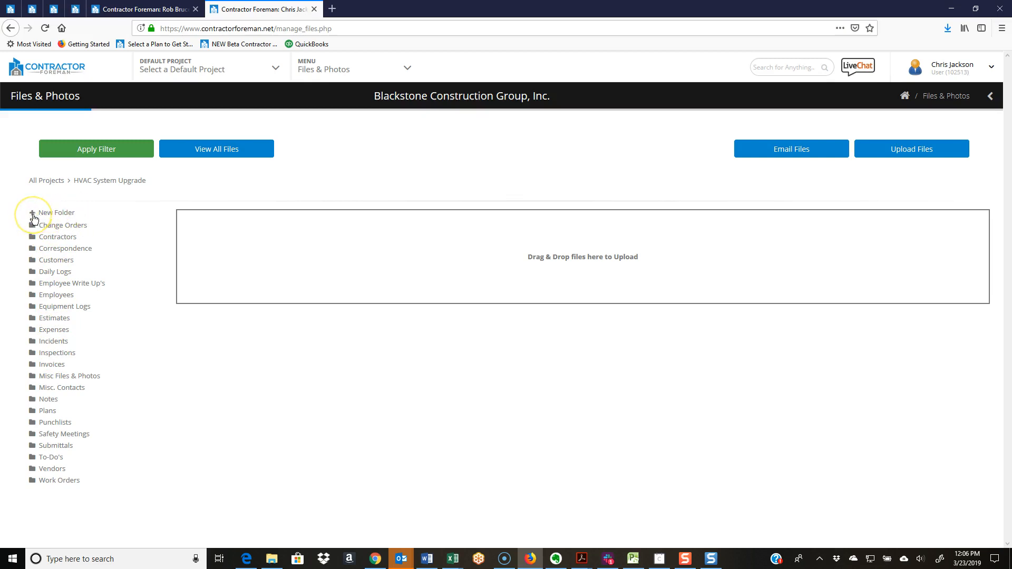
left_click(51, 214)
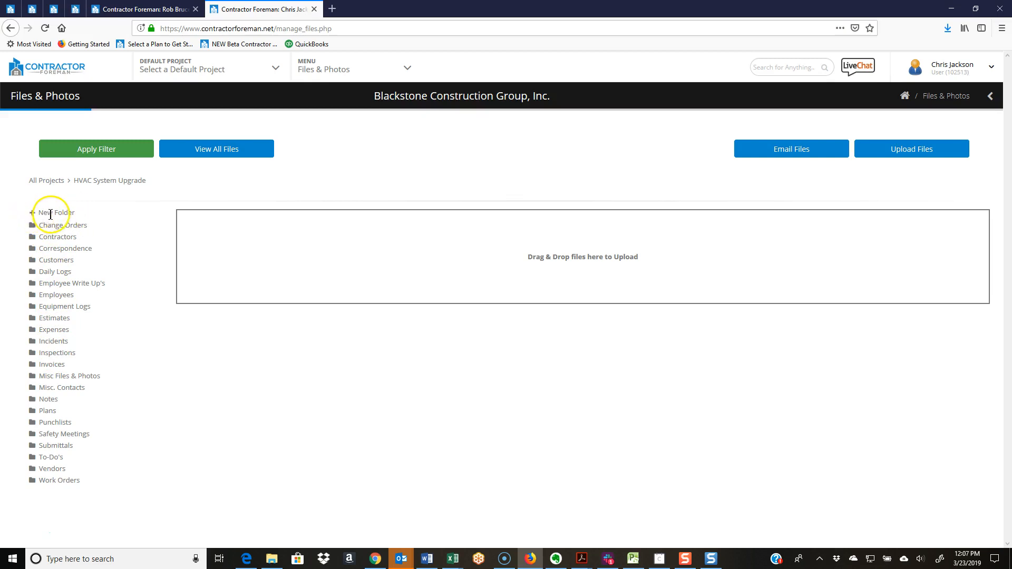
left_click(51, 215)
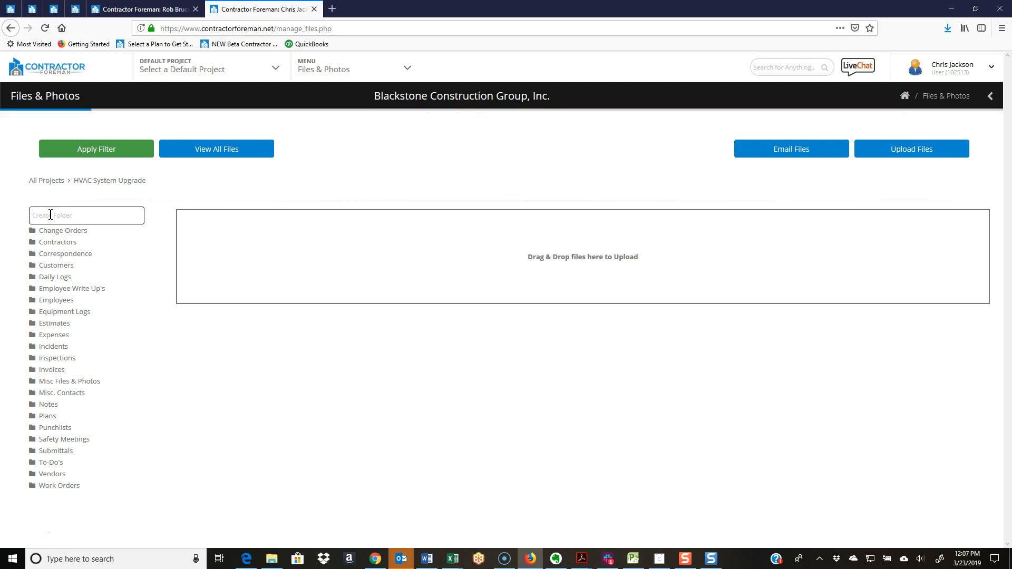
left_click(12, 192)
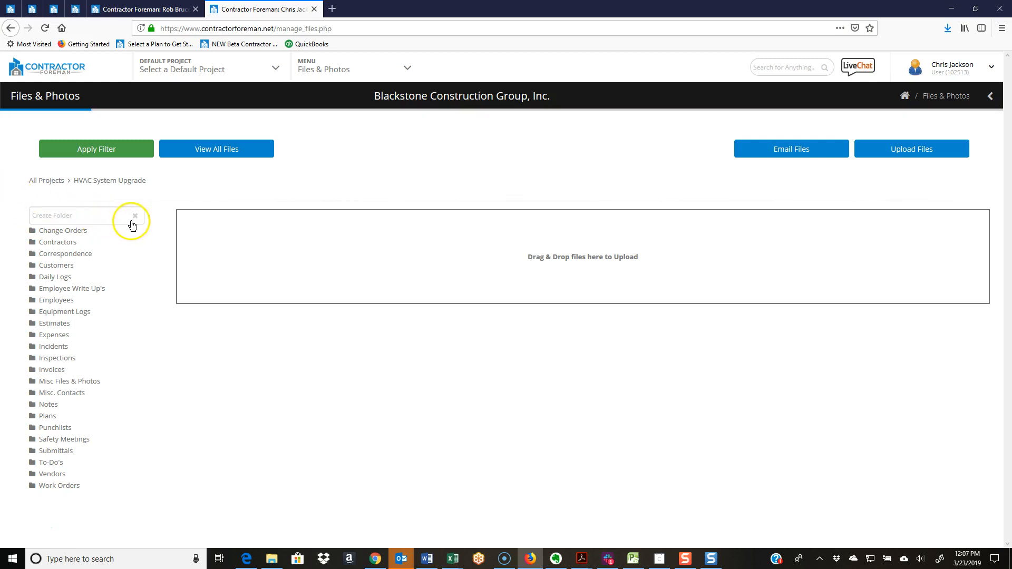
left_click(134, 221)
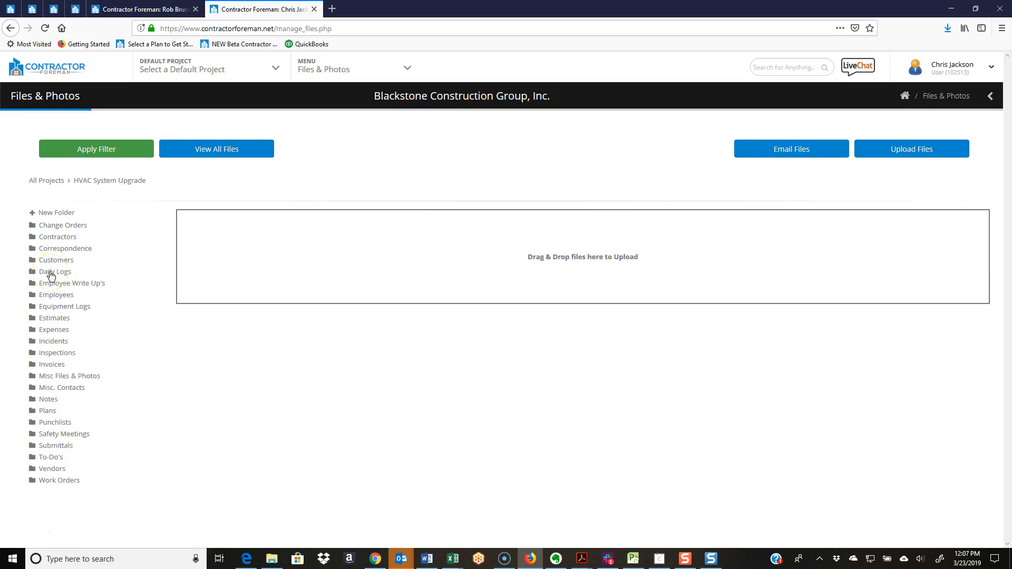
Open Daily Logs, start and cancel a subfolder, then begin adding a new file to it
left_click(50, 275)
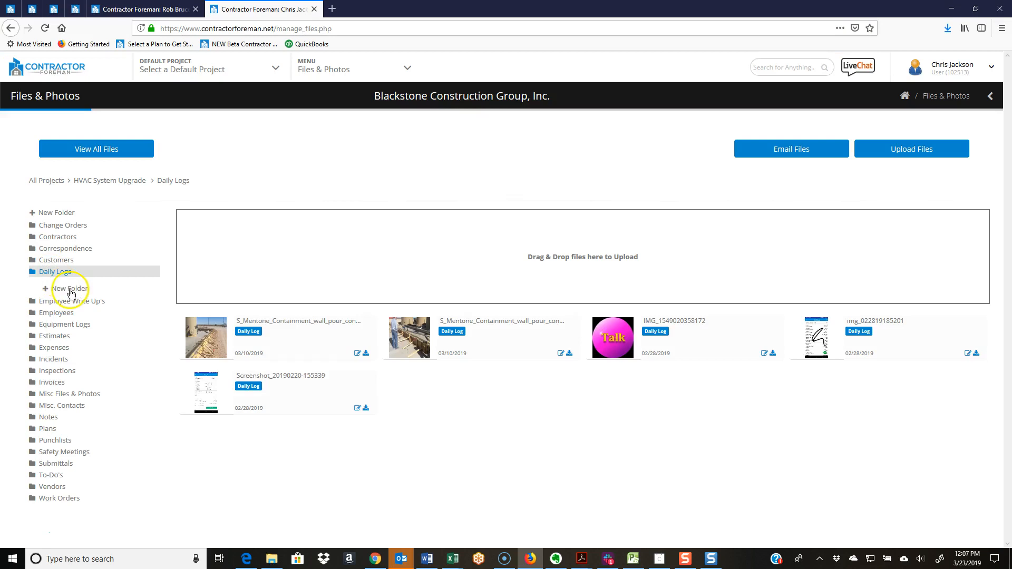
left_click(73, 291)
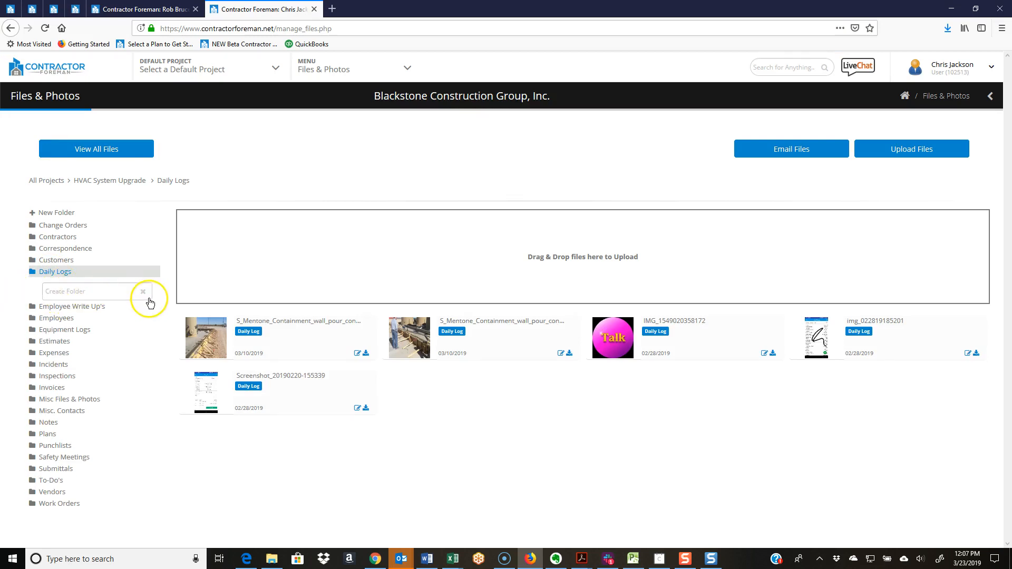
left_click(144, 298)
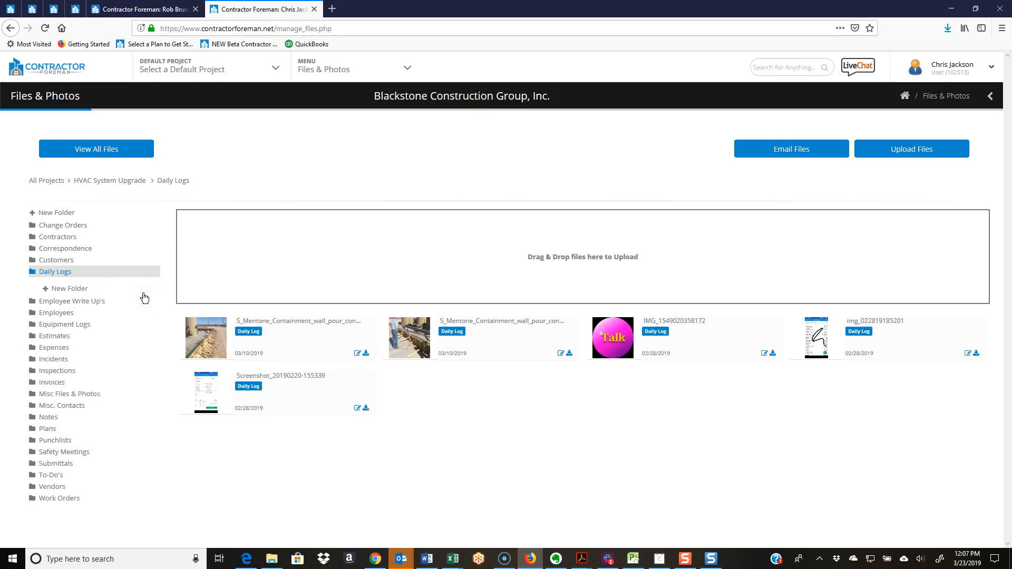
left_click(47, 273)
left_click(57, 293)
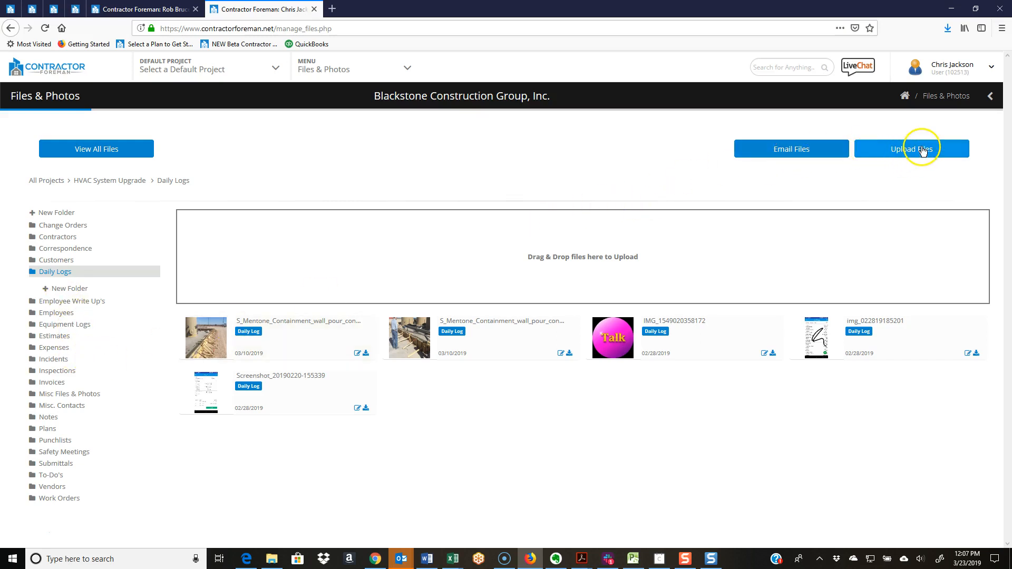
left_click(896, 149)
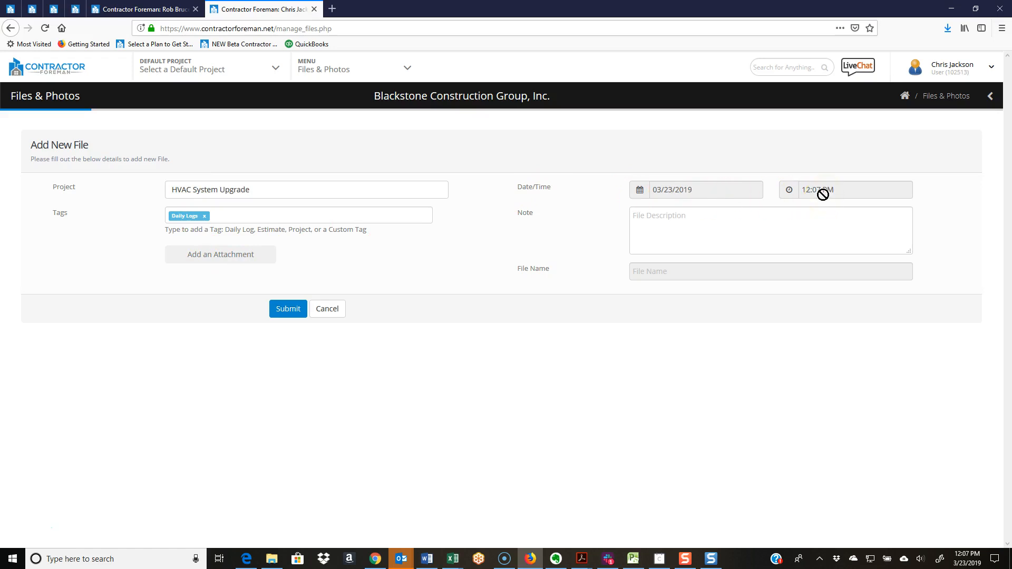
left_click(736, 226)
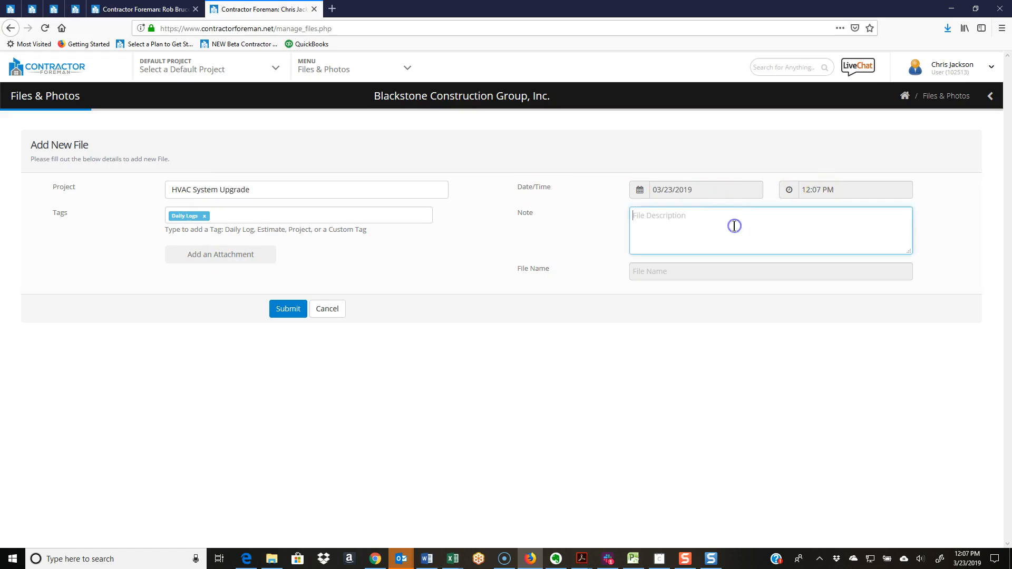
left_click(685, 273)
left_click(327, 308)
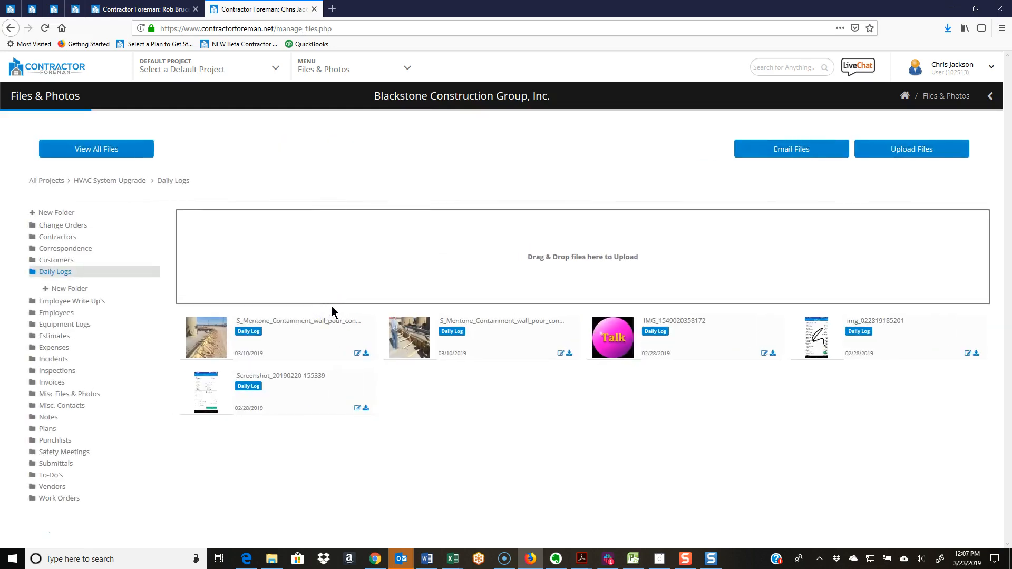
Enable Email Files selection so every Daily Logs file shows a checkbox, ready to Send Email
left_click(791, 151)
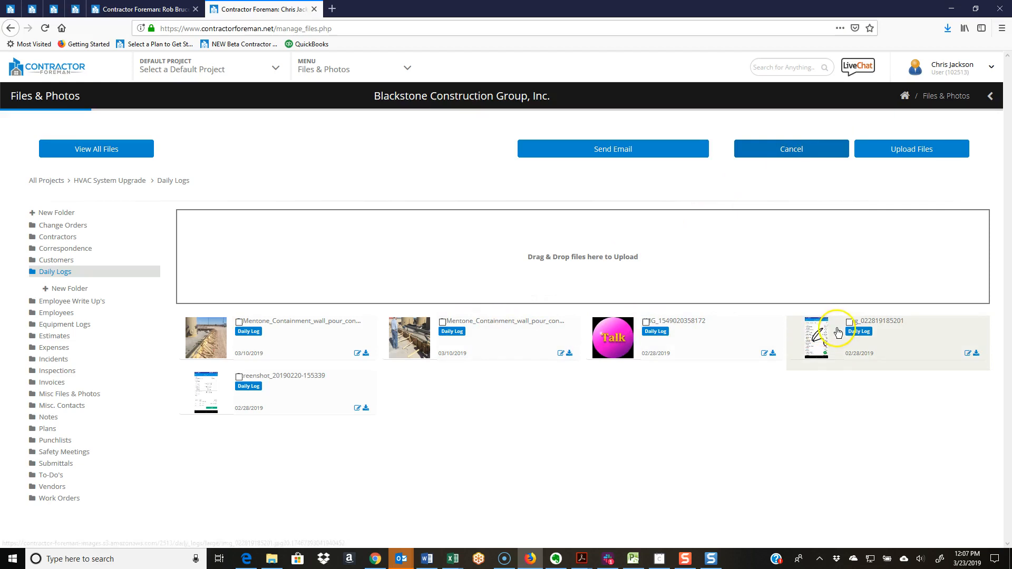
left_click(611, 152)
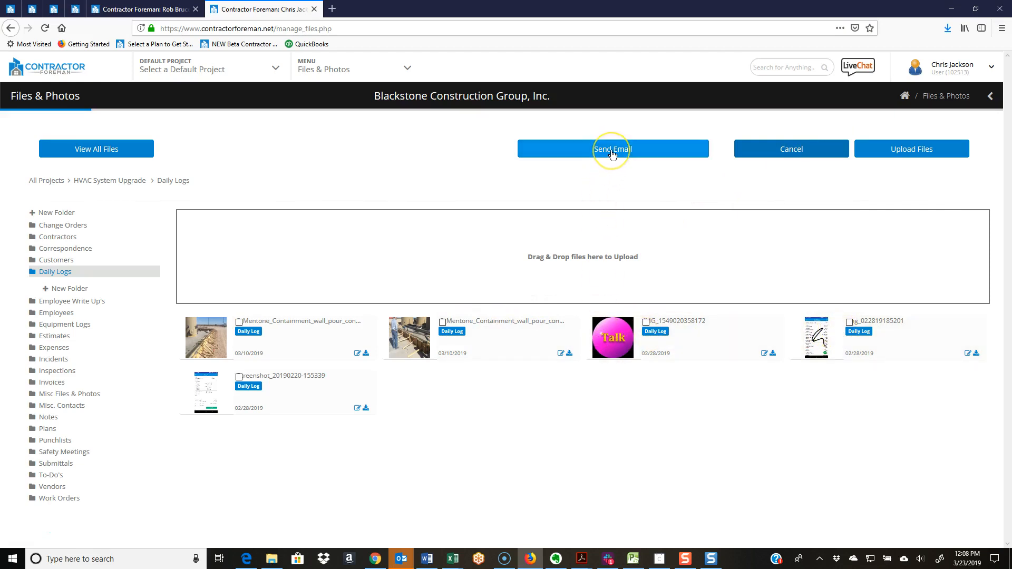